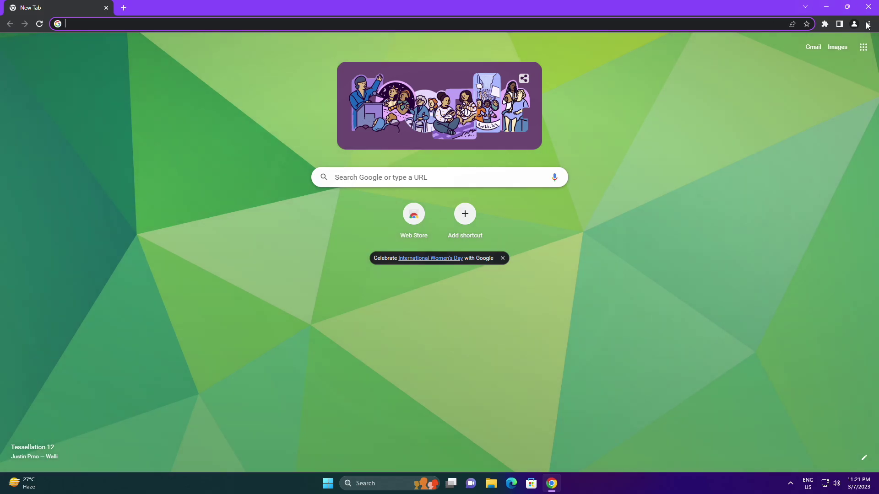
Step: Open Settings > About Chrome to confirm version 111.0.5563.65 is up to date
{"action": "left_click", "coordinate": [869, 23]}
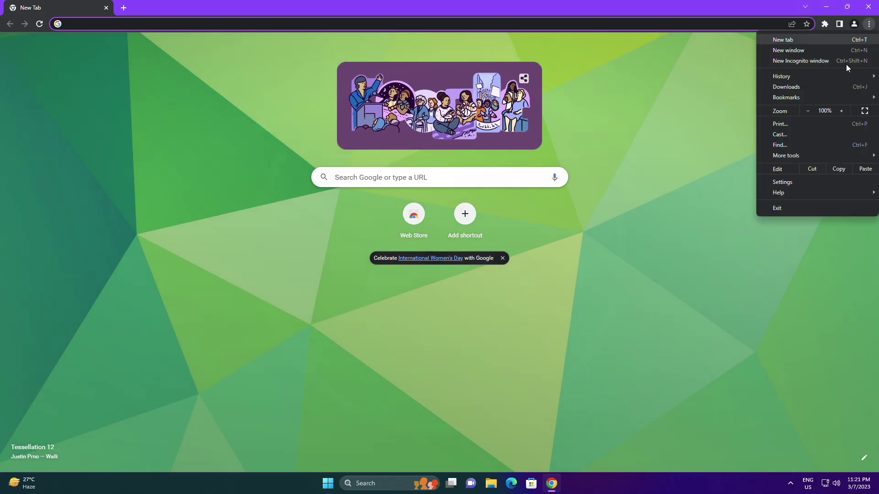
{"action": "left_click", "coordinate": [790, 183]}
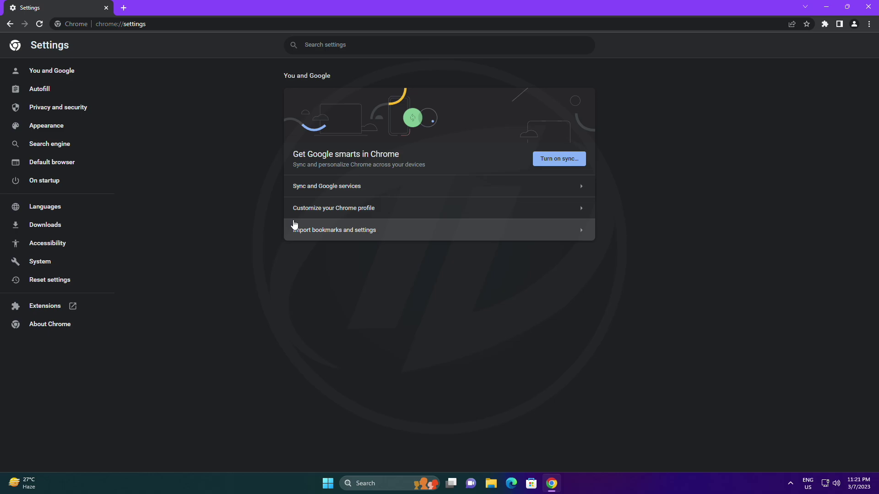
{"action": "left_click", "coordinate": [49, 325]}
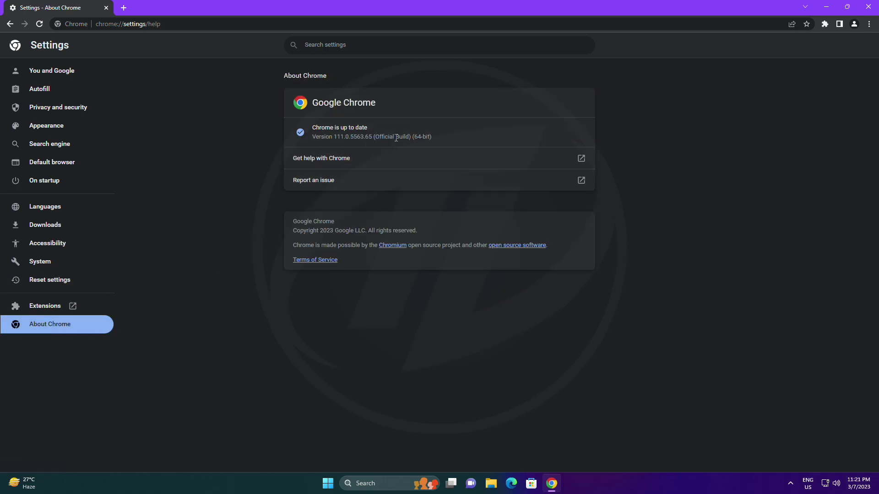
Step: Set the chrome://flags high-efficiency-mode-available flag to Enabled and relaunch Chrome
{"action": "left_click", "coordinate": [201, 28]}
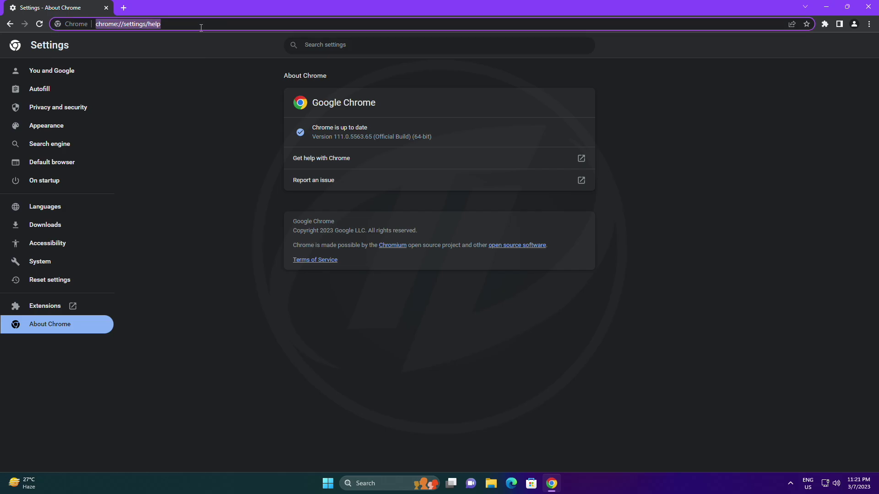
{"action": "type", "text": "ch"}
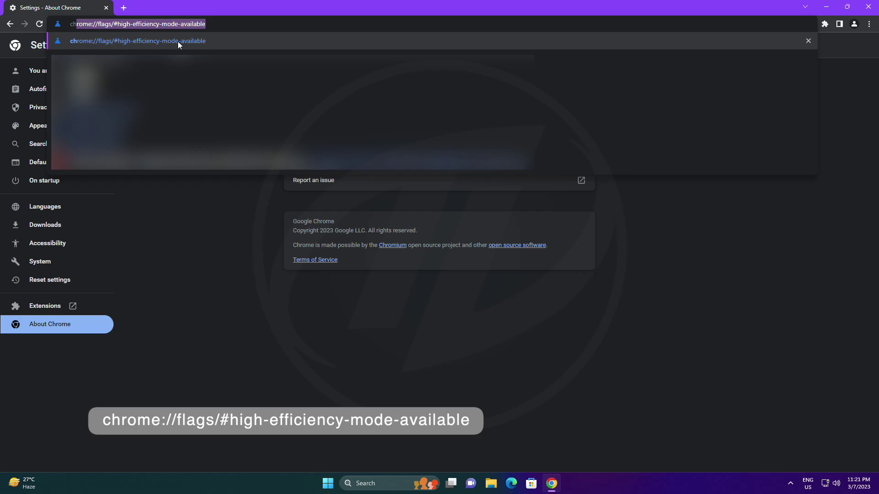
{"action": "left_click", "coordinate": [178, 41]}
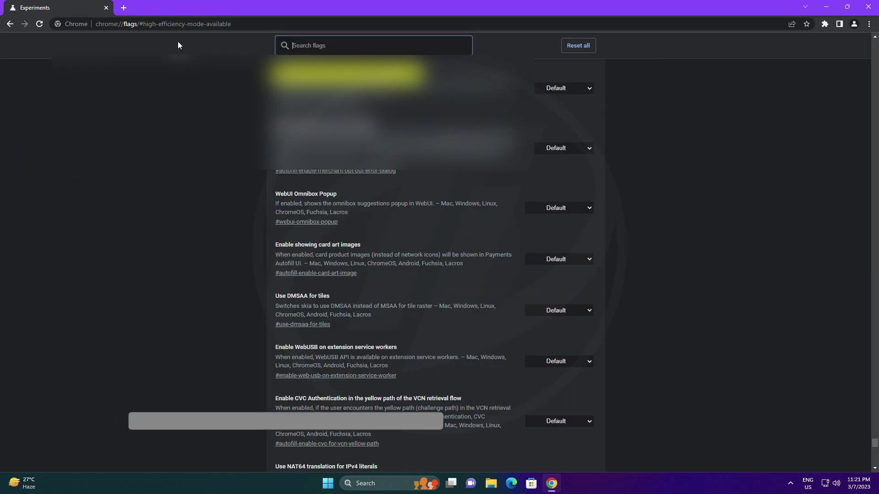
{"action": "left_click", "coordinate": [586, 90]}
{"action": "left_click", "coordinate": [582, 102]}
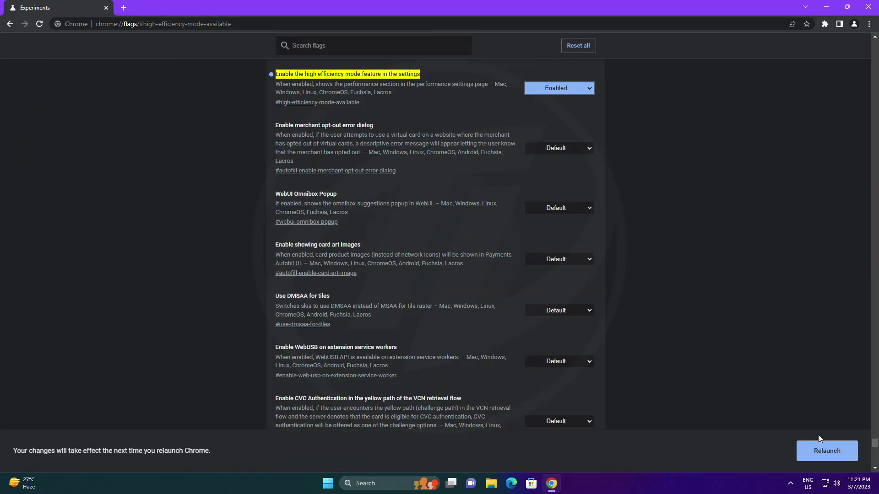
{"action": "left_click", "coordinate": [825, 448]}
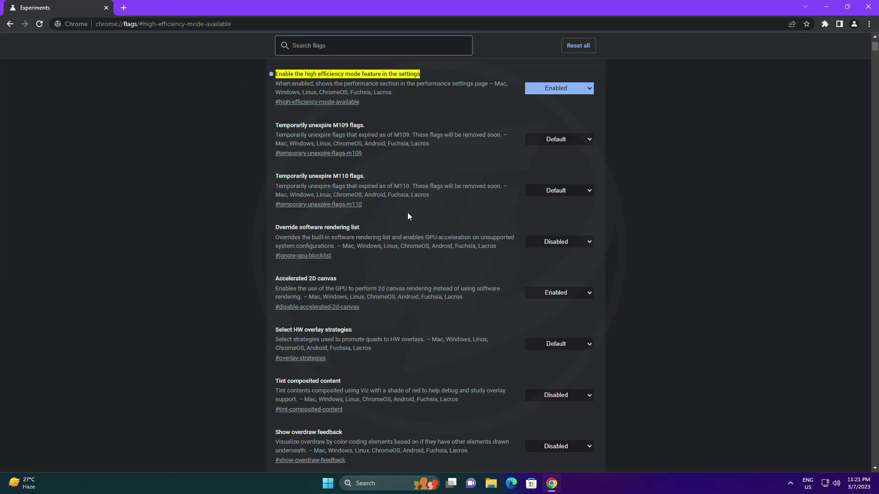
Step: Turn on the Memory Saver toggle under Settings > Performance
{"action": "left_click", "coordinate": [868, 24]}
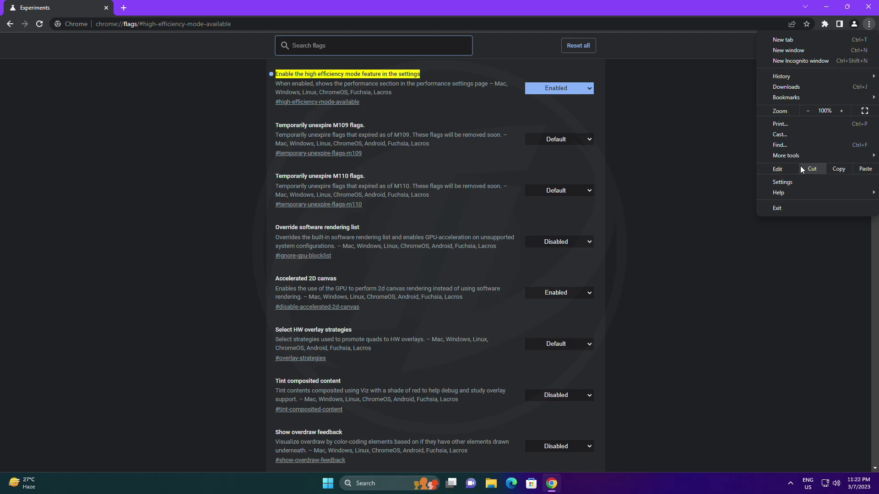
{"action": "left_click", "coordinate": [794, 183]}
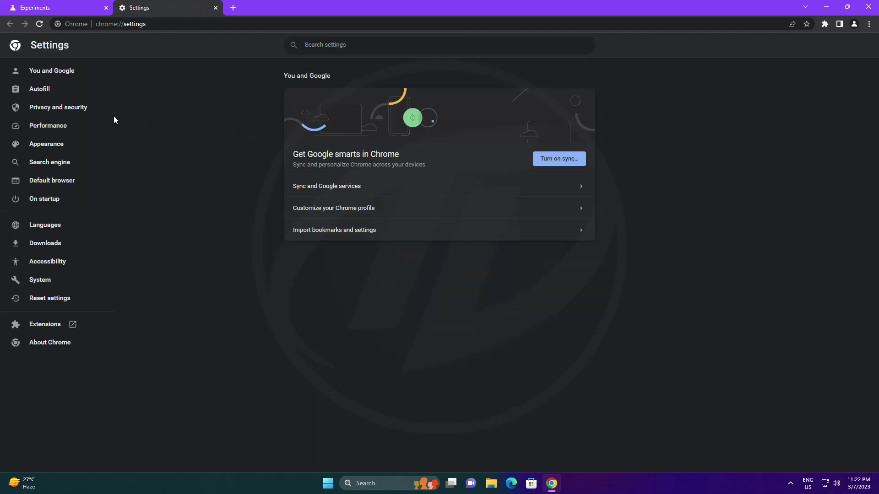
{"action": "left_click", "coordinate": [92, 125]}
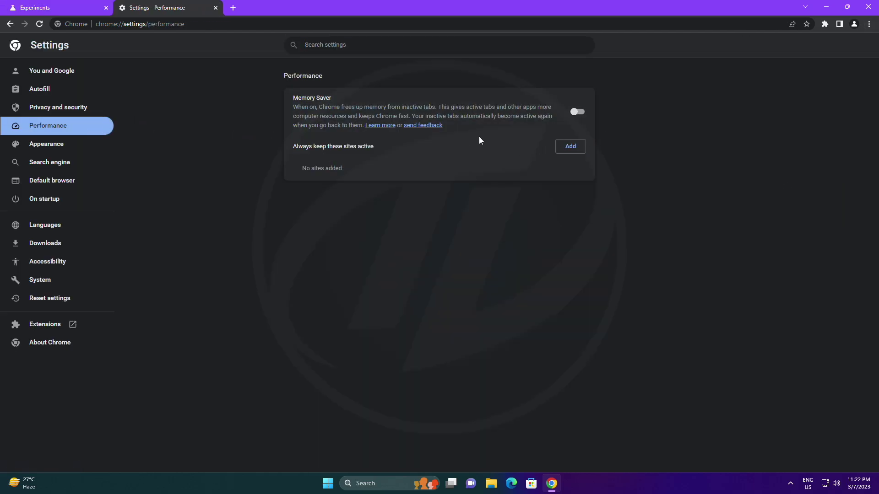
{"action": "left_click", "coordinate": [577, 111]}
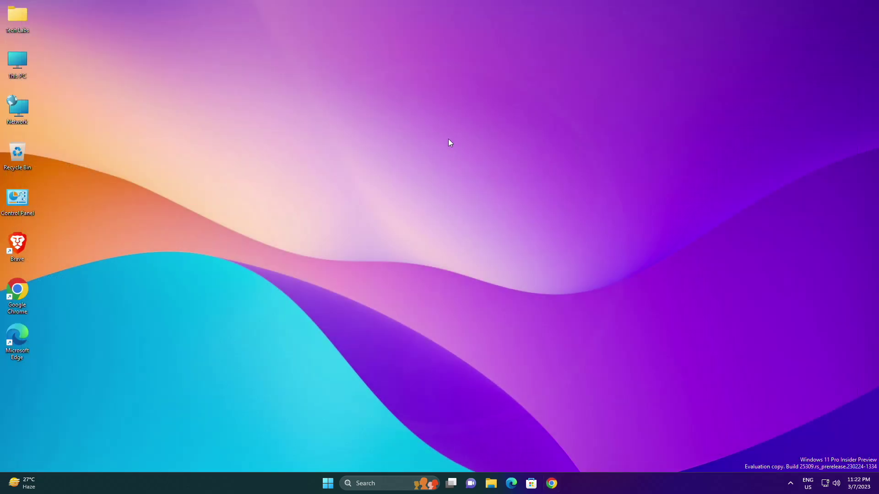
{"action": "right_click", "coordinate": [449, 139]}
{"action": "left_click", "coordinate": [473, 181]}
{"action": "left_click", "coordinate": [551, 484]}
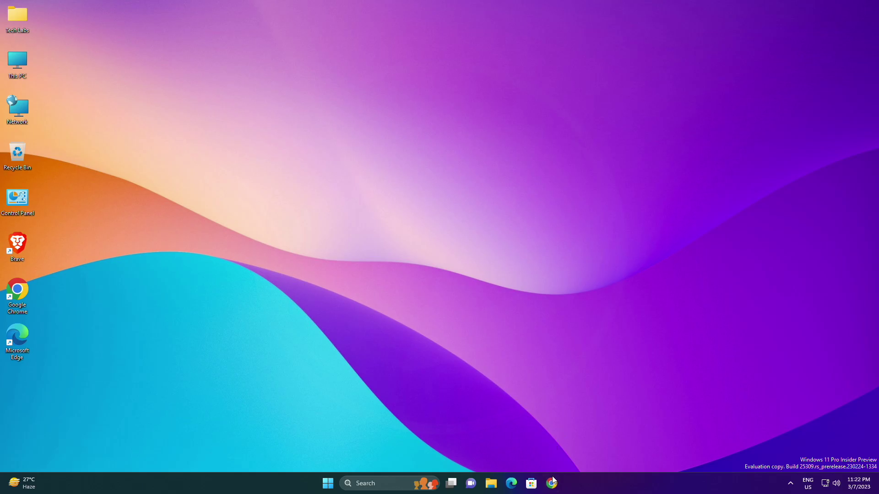